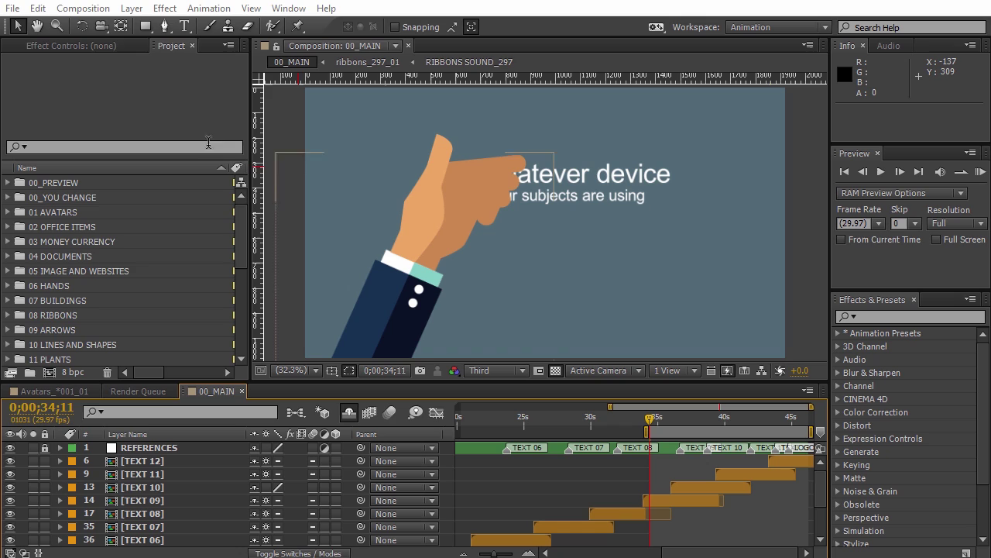
Open After Effects' Preferences dialog on its General page from the Edit menu
{"action": "left_click", "coordinate": [37, 9]}
{"action": "mouse_move", "coordinate": [104, 402]}
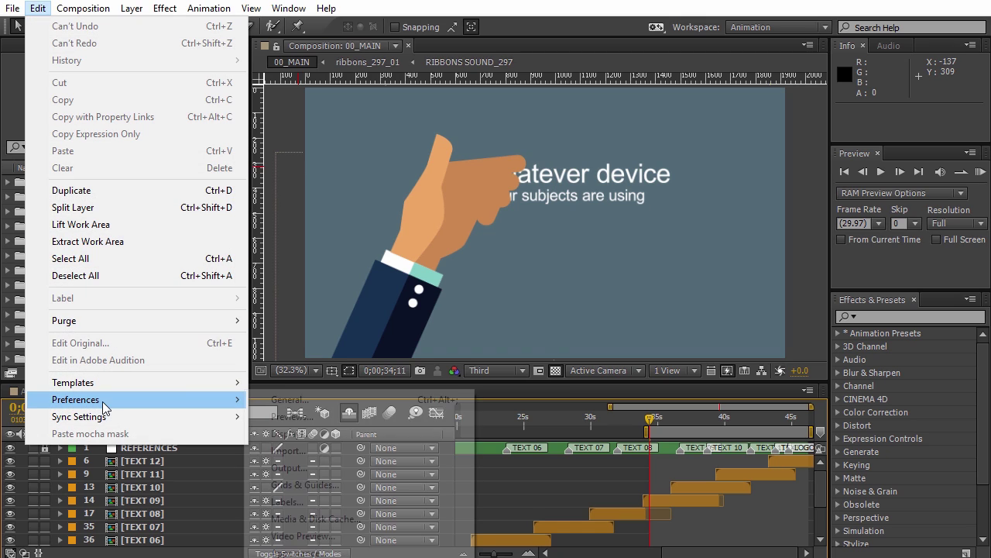
{"action": "left_click", "coordinate": [280, 402]}
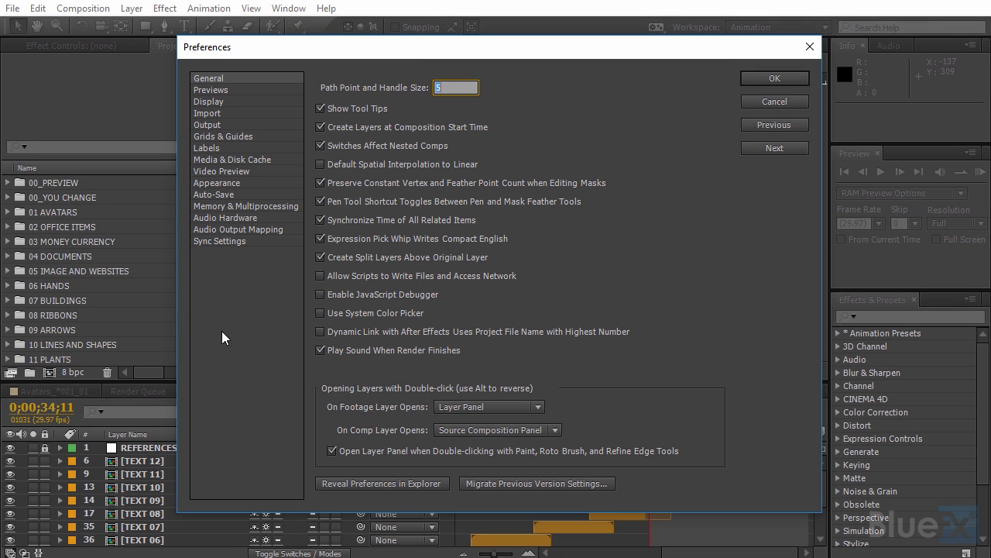
Show the Display page with hardware-accelerated panels checked, briefly showing the Remote Desktop error screenshot
{"action": "left_click", "coordinate": [207, 101]}
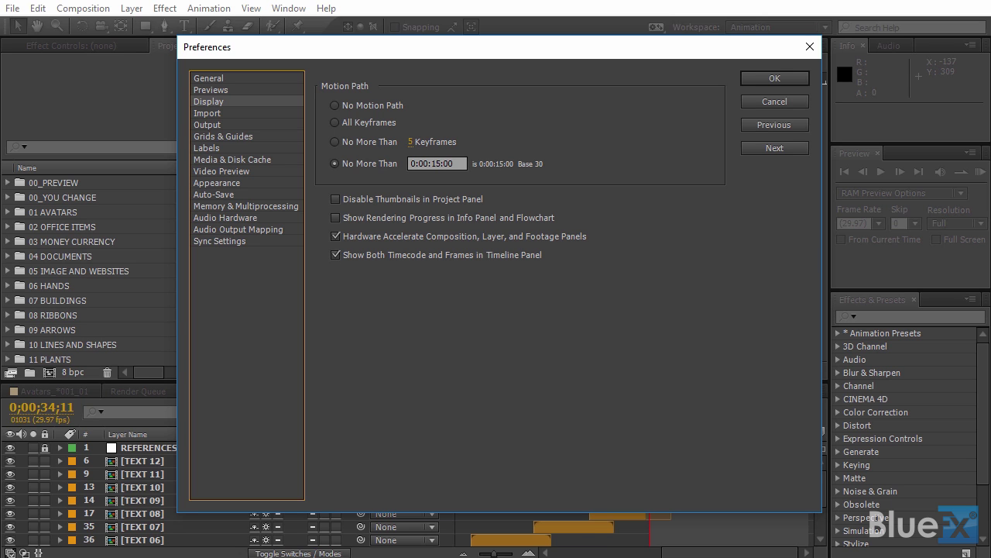
{"action": "left_click_drag", "start_coordinate": [990, 107], "coordinate": [419, 84]}
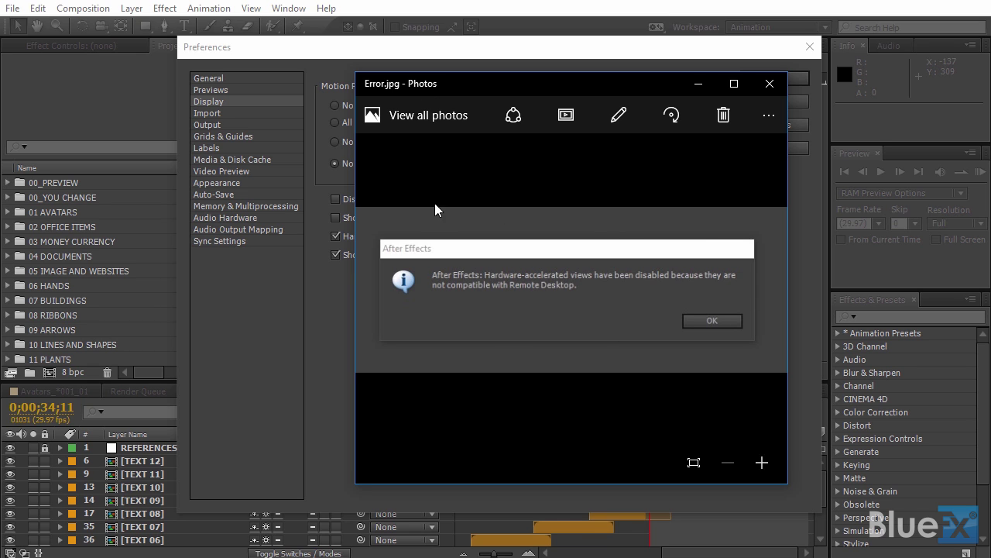
{"action": "left_click_drag", "start_coordinate": [513, 80], "coordinate": [990, 109]}
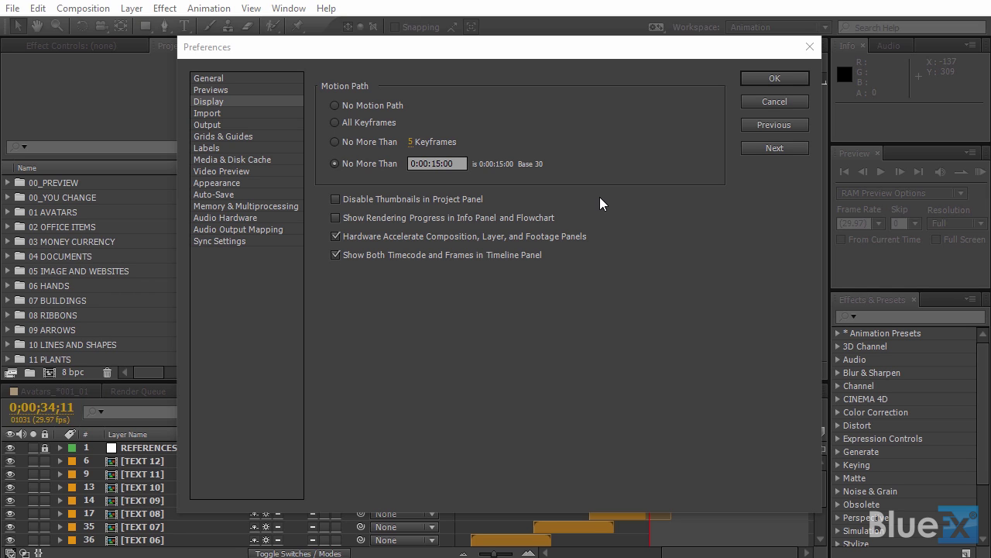
Show the Media & Disk Cache page with the disk cache enabled at 50 GB
{"action": "left_click", "coordinate": [254, 160]}
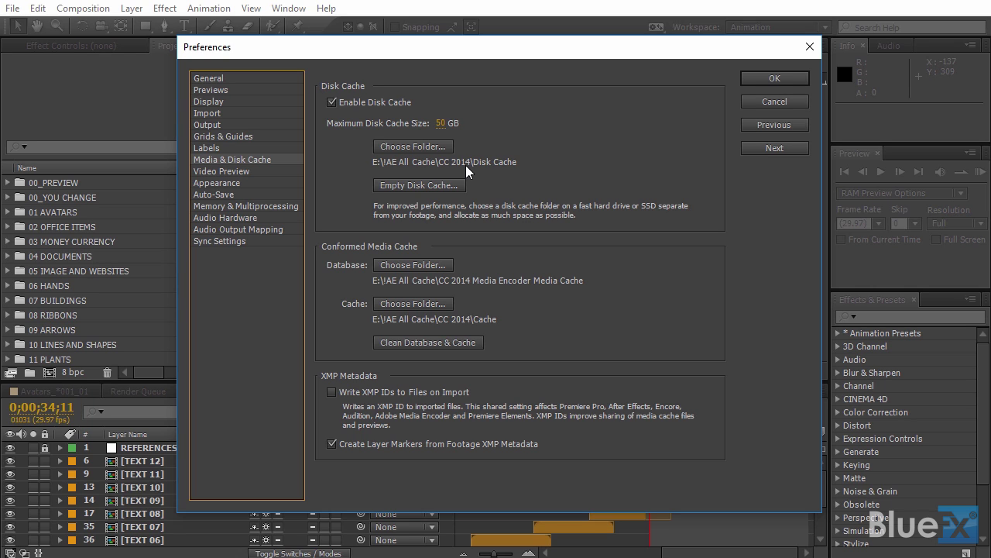
Review the Memory & Multiprocessing RAM settings, then accept the preferences with OK
{"action": "left_click", "coordinate": [267, 207]}
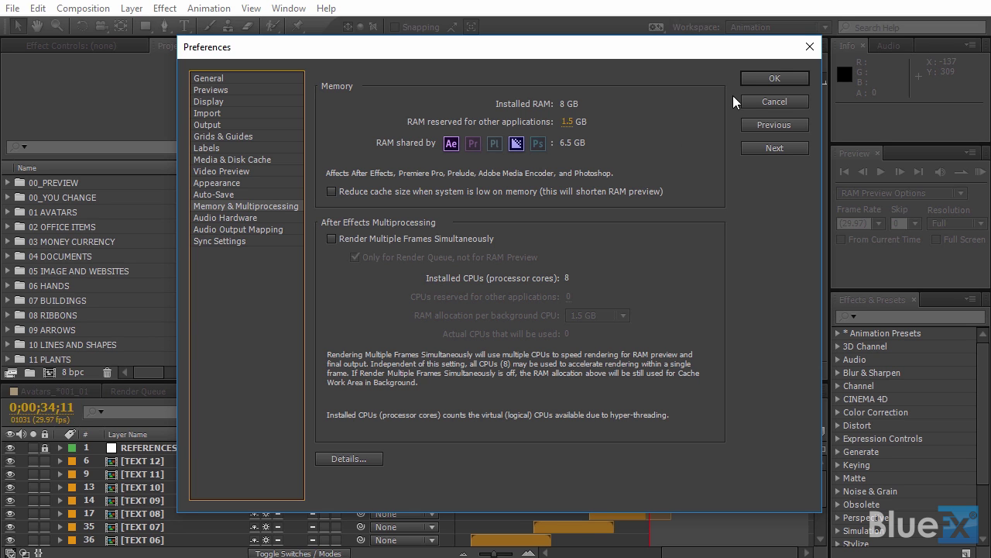
{"action": "left_click", "coordinate": [752, 78]}
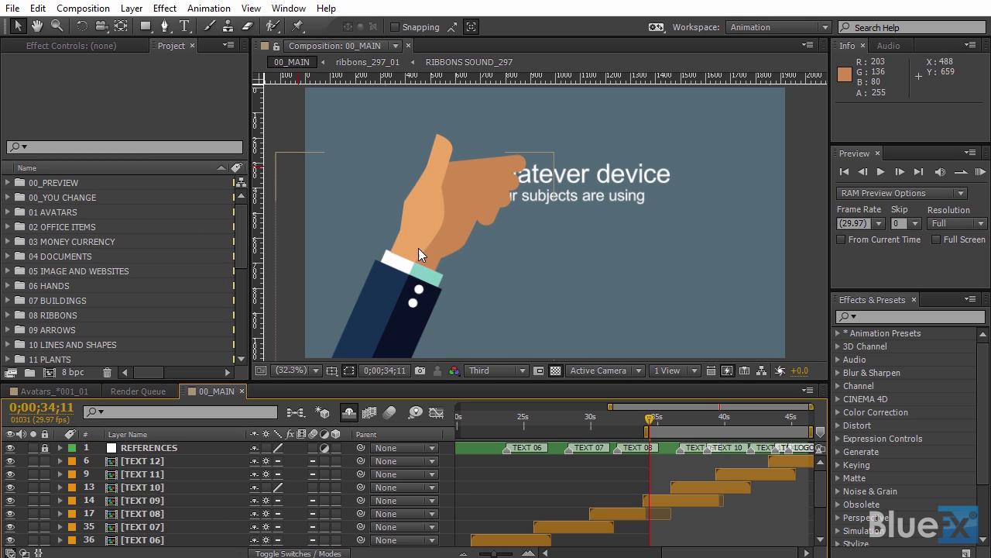
Cache the 00_MAIN work area in the background, then play and stop the preview
{"action": "left_click", "coordinate": [88, 9]}
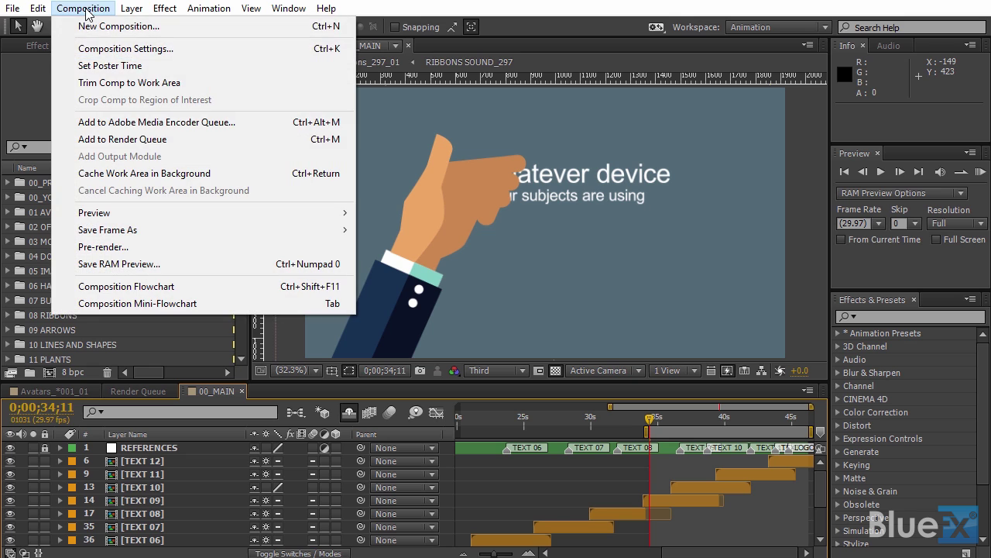
{"action": "left_click", "coordinate": [118, 173]}
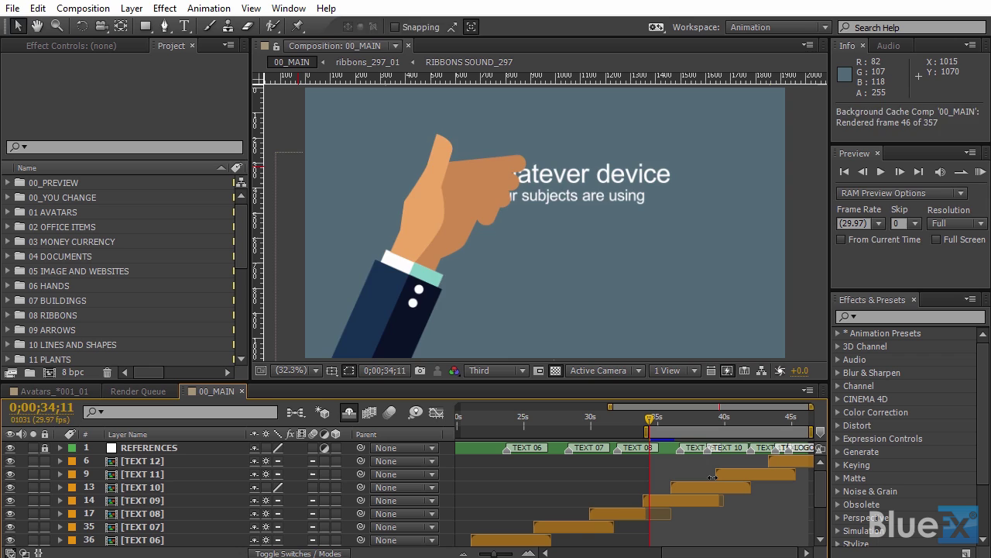
{"action": "key", "text": "space"}
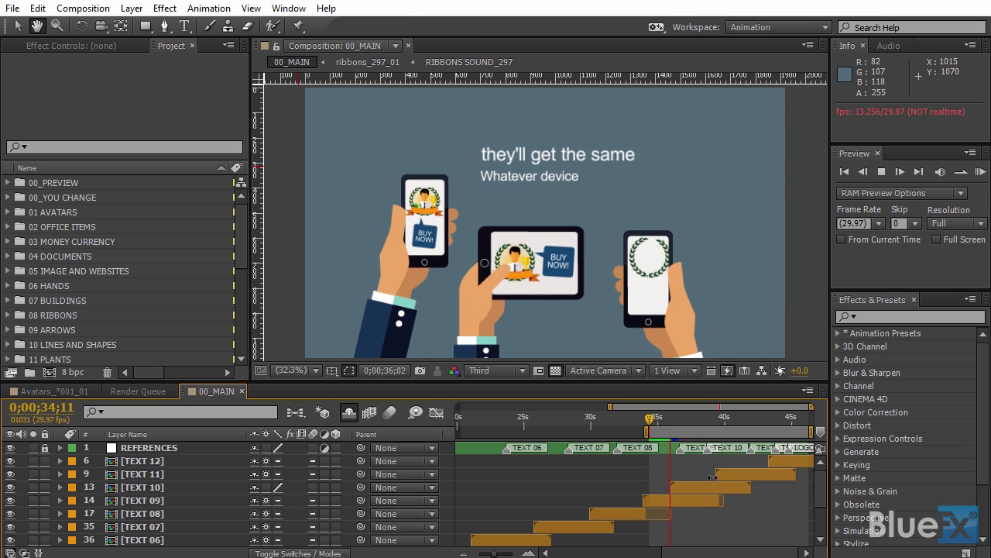
{"action": "key", "text": "space"}
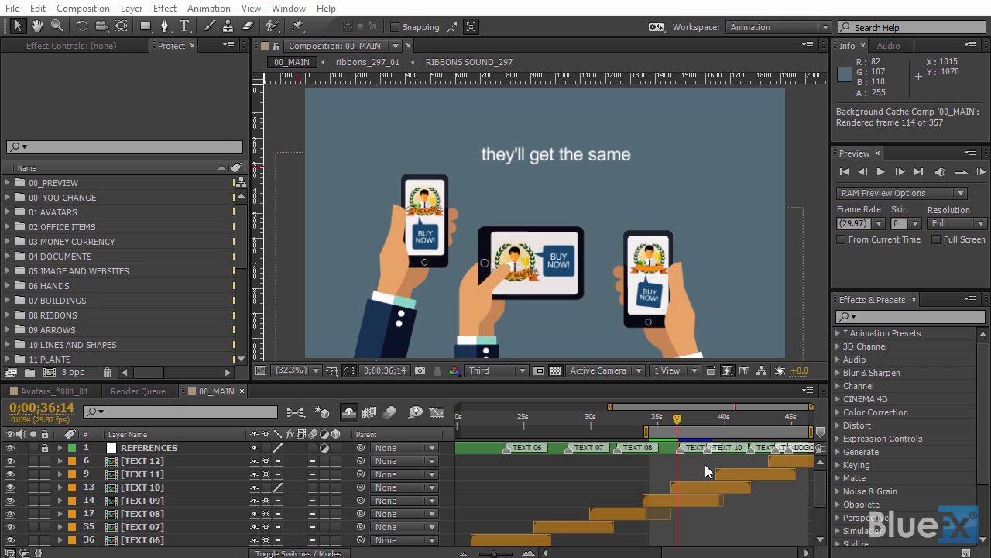
Start rendering 00_MAIN in the Render Queue, then pause and stop the render
{"action": "left_click", "coordinate": [123, 391]}
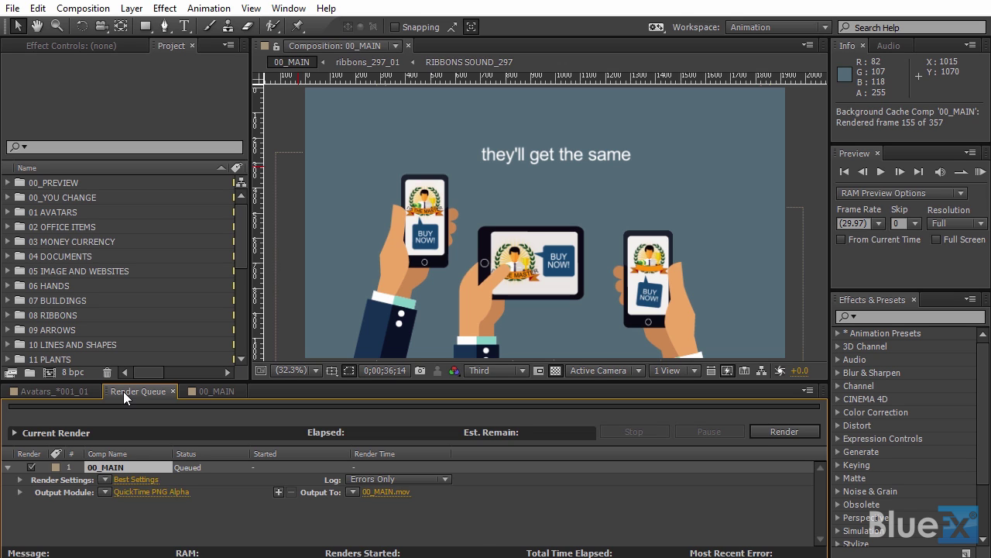
{"action": "left_click", "coordinate": [761, 431]}
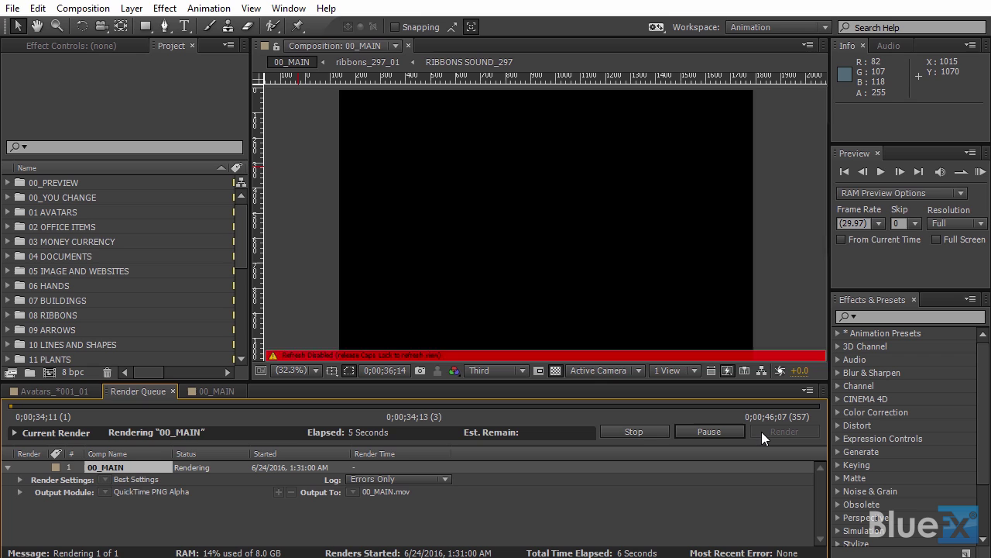
{"action": "key", "text": "Caps_Lock"}
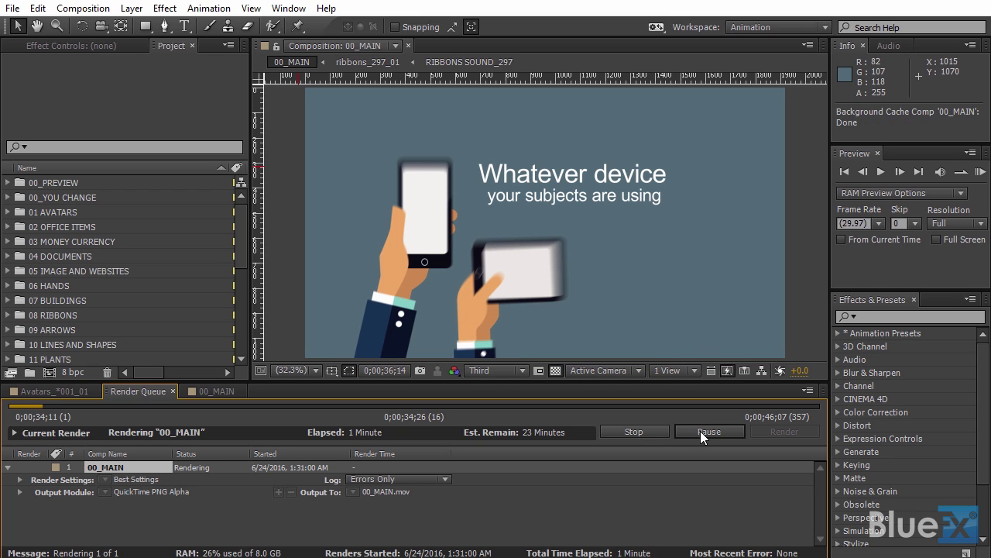
{"action": "left_click", "coordinate": [700, 430]}
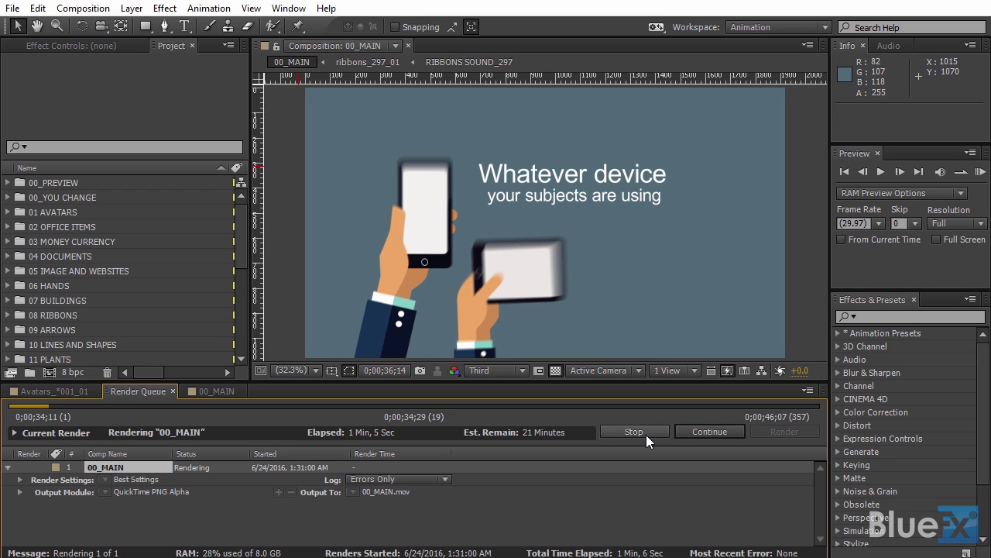
{"action": "left_click", "coordinate": [646, 434]}
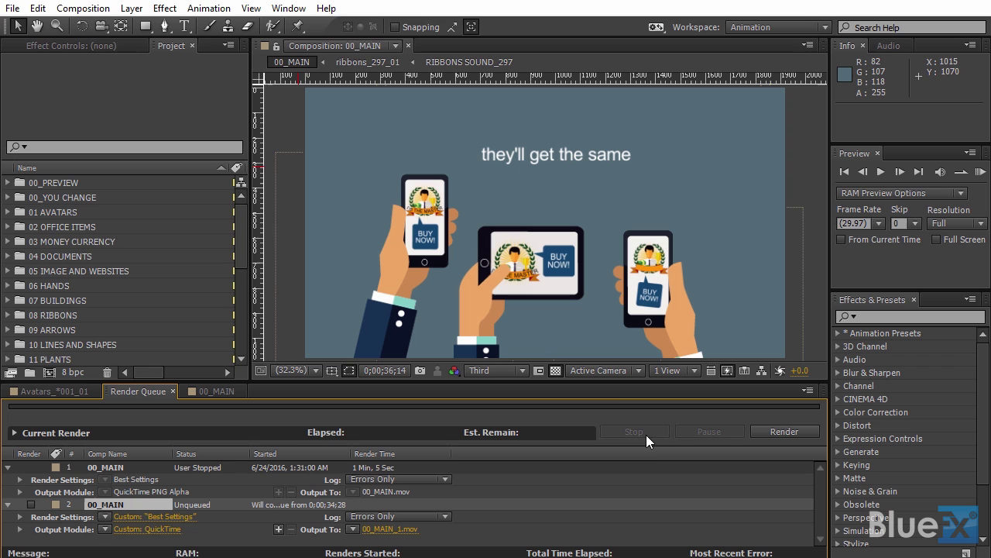
Purge all memory from the Edit > Purge menu
{"action": "left_click", "coordinate": [38, 9]}
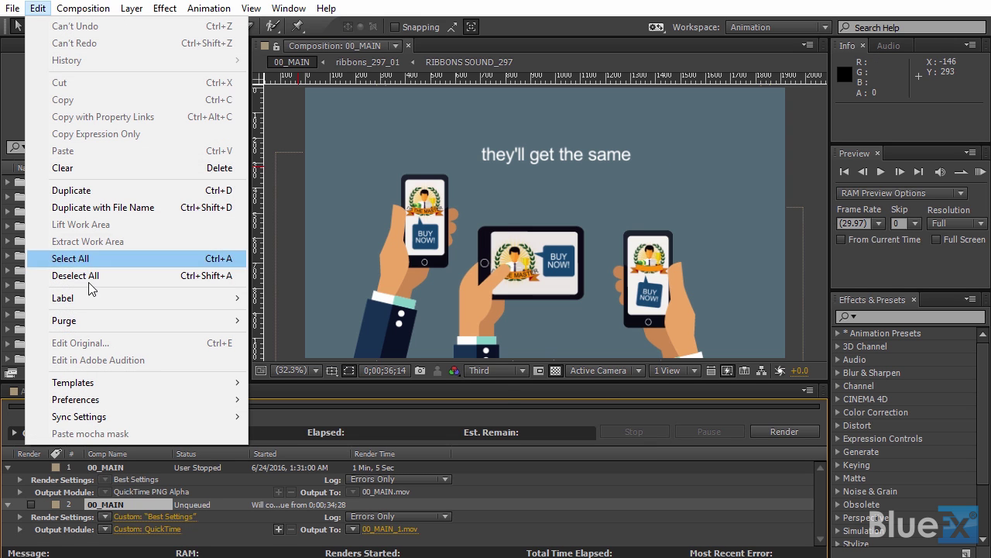
{"action": "mouse_move", "coordinate": [117, 320]}
{"action": "left_click", "coordinate": [288, 339]}
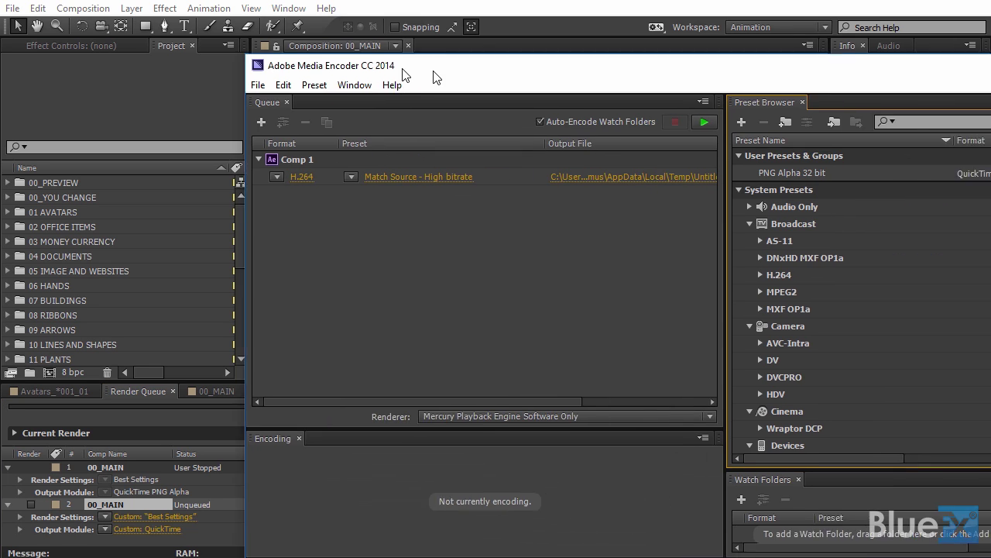
Disable Preview while encoding in Media Encoder's General preferences and confirm
{"action": "left_click_drag", "start_coordinate": [434, 75], "coordinate": [249, 60]}
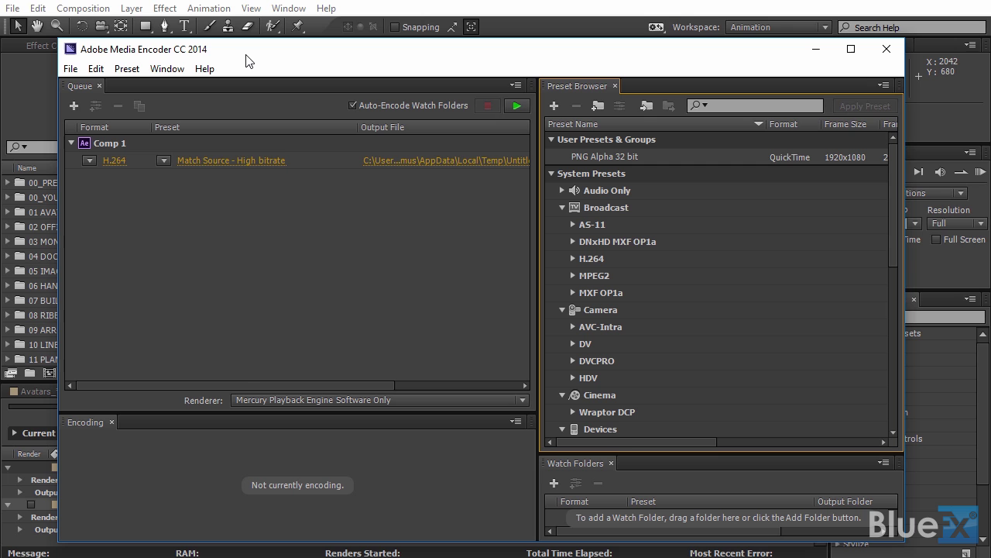
{"action": "left_click", "coordinate": [102, 69]}
{"action": "left_click", "coordinate": [164, 306]}
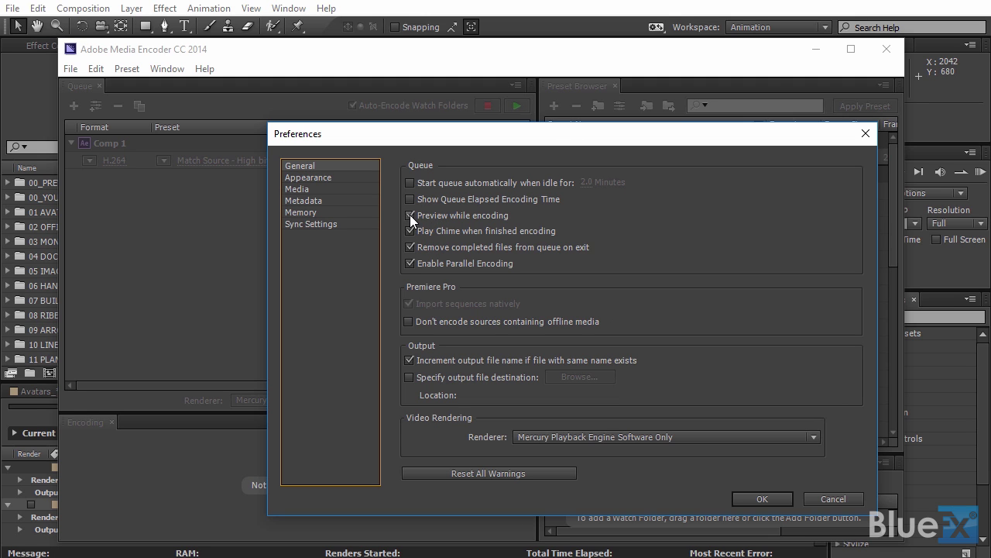
{"action": "left_click", "coordinate": [410, 215]}
{"action": "left_click", "coordinate": [748, 501]}
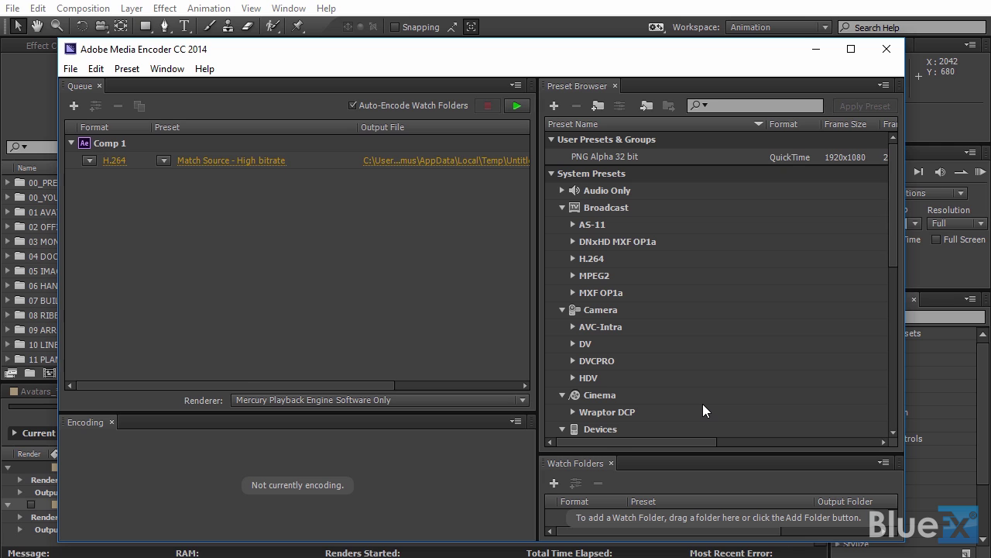
Import the BlueFX.epr preset and drag it onto the queued Comp 1 job
{"action": "left_click", "coordinate": [646, 107]}
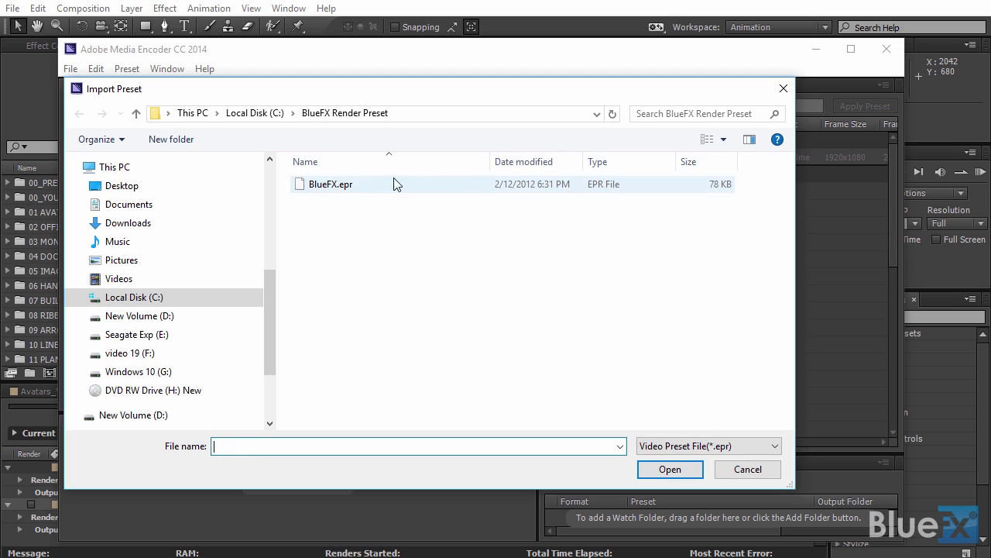
{"action": "left_click", "coordinate": [353, 184]}
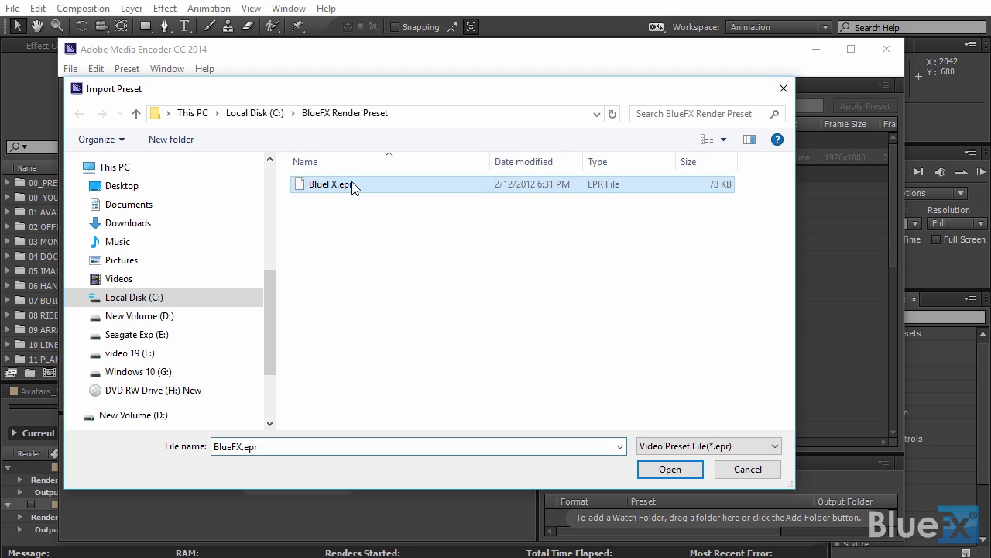
{"action": "left_click", "coordinate": [666, 469]}
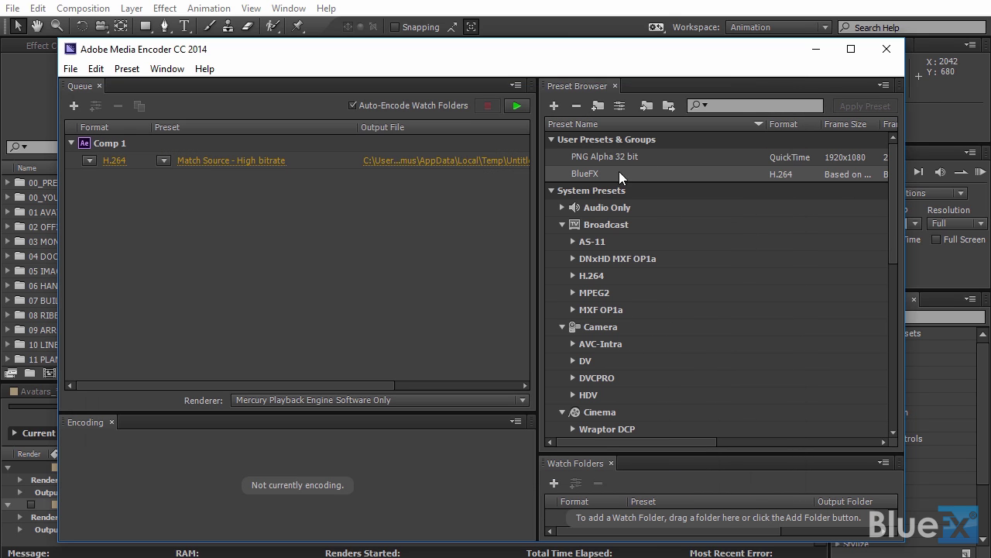
{"action": "left_click_drag", "start_coordinate": [597, 179], "coordinate": [267, 162]}
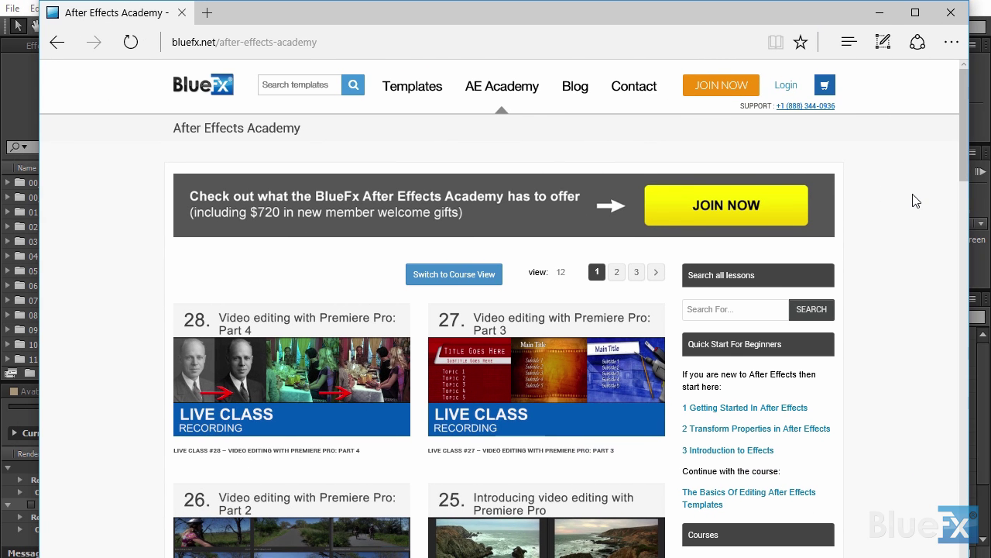
Scroll through the After Effects Academy page's live class recordings and course lessons
{"action": "scroll", "coordinate": [914, 200], "scroll_direction": "down", "scroll_amount": 1}
{"action": "scroll", "coordinate": [914, 200], "scroll_direction": "down", "scroll_amount": 2}
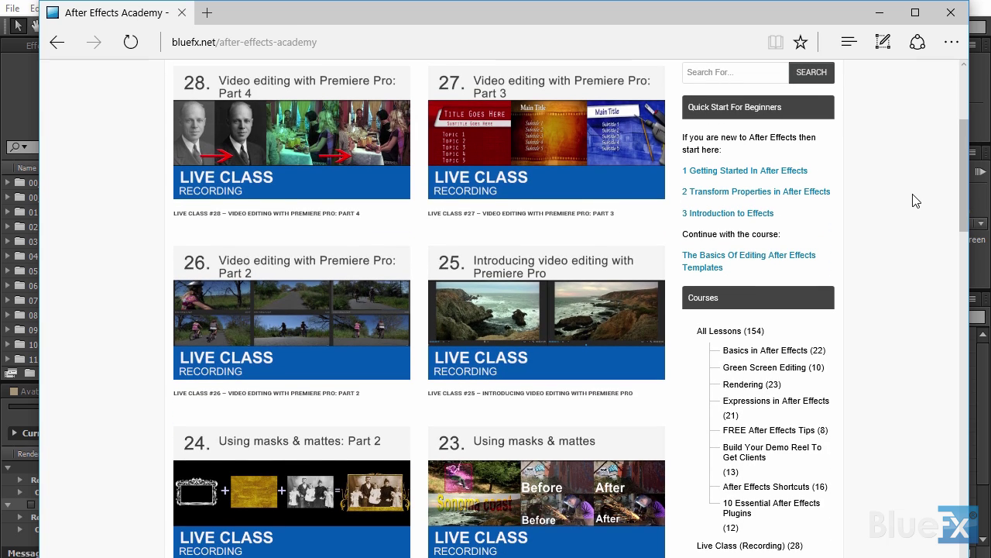
{"action": "scroll", "coordinate": [915, 201], "scroll_direction": "down", "scroll_amount": 4}
{"action": "scroll", "coordinate": [916, 201], "scroll_direction": "up", "scroll_amount": 7}
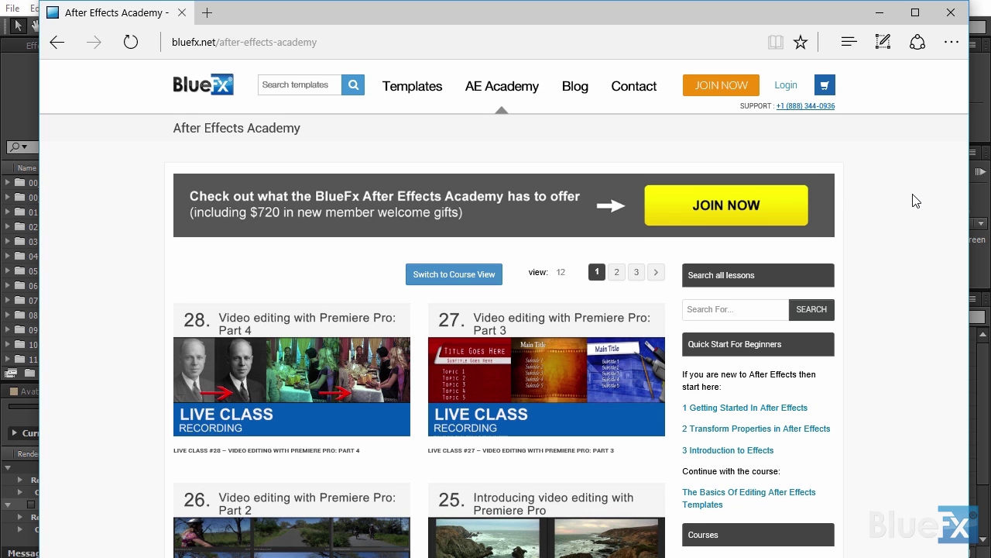
{"action": "scroll", "coordinate": [916, 200], "scroll_direction": "down", "scroll_amount": 5}
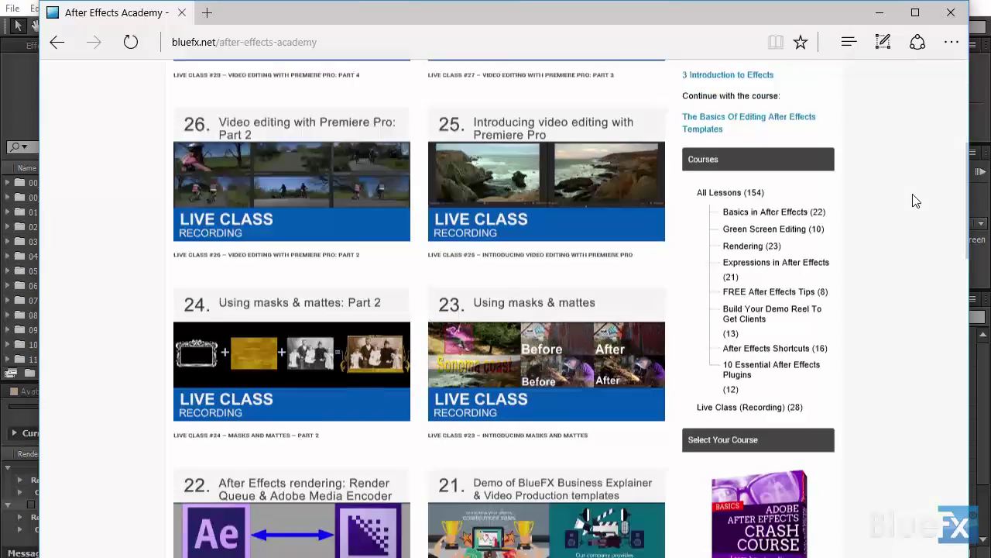